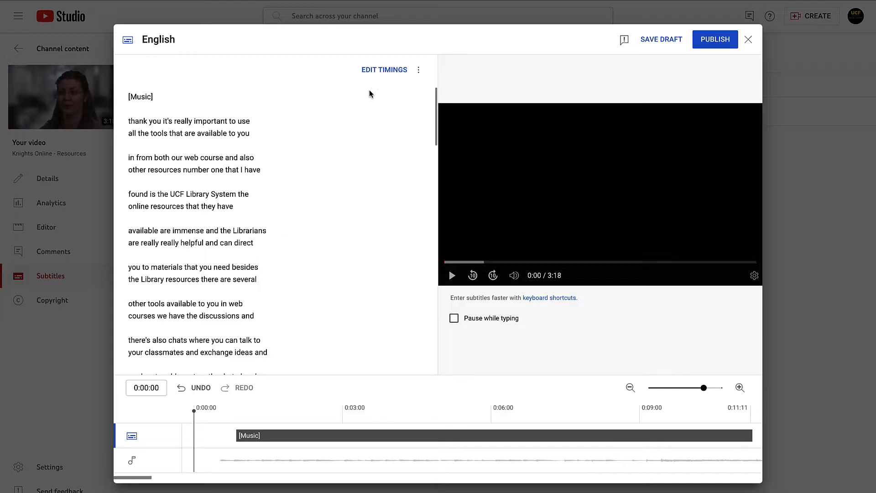
Examine the timings of the automatic English captions for Knights Online - Resources and return to the plain caption text.
{"action": "left_click", "coordinate": [375, 73]}
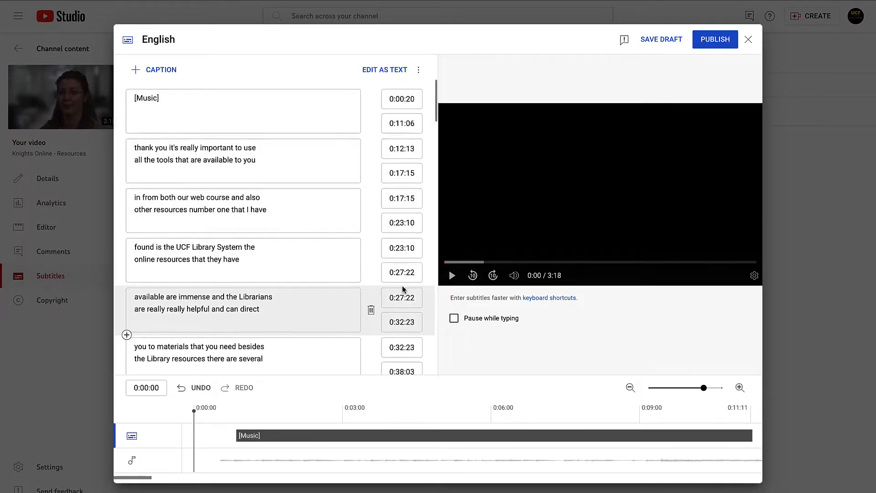
{"action": "scroll", "coordinate": [402, 289], "scroll_direction": "down", "scroll_amount": 3}
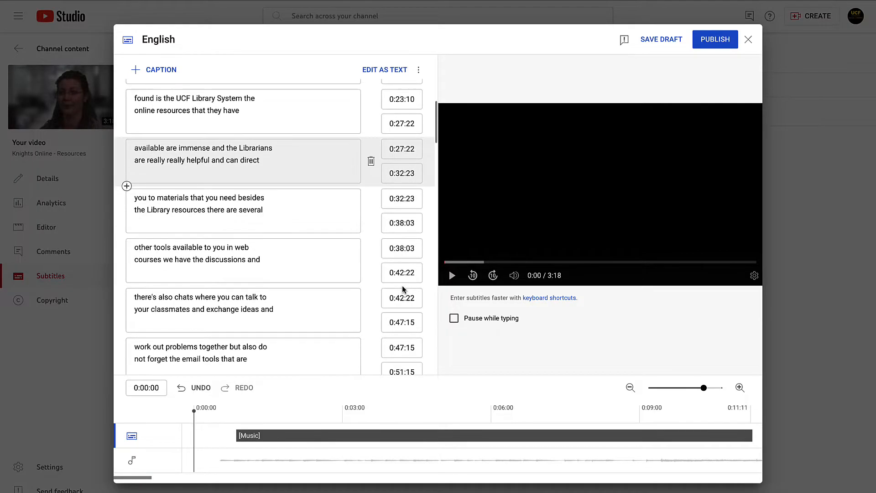
{"action": "left_click", "coordinate": [384, 74]}
{"action": "scroll", "coordinate": [320, 245], "scroll_direction": "up", "scroll_amount": 15}
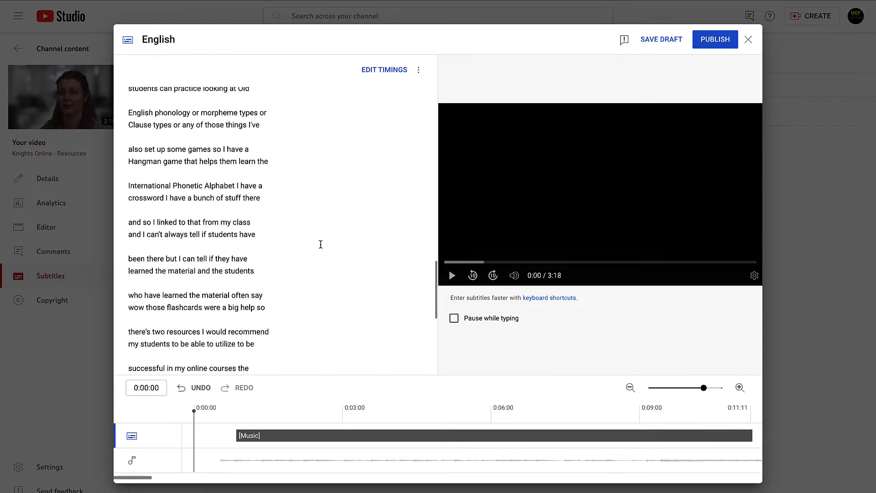
{"action": "scroll", "coordinate": [321, 245], "scroll_direction": "up", "scroll_amount": 1}
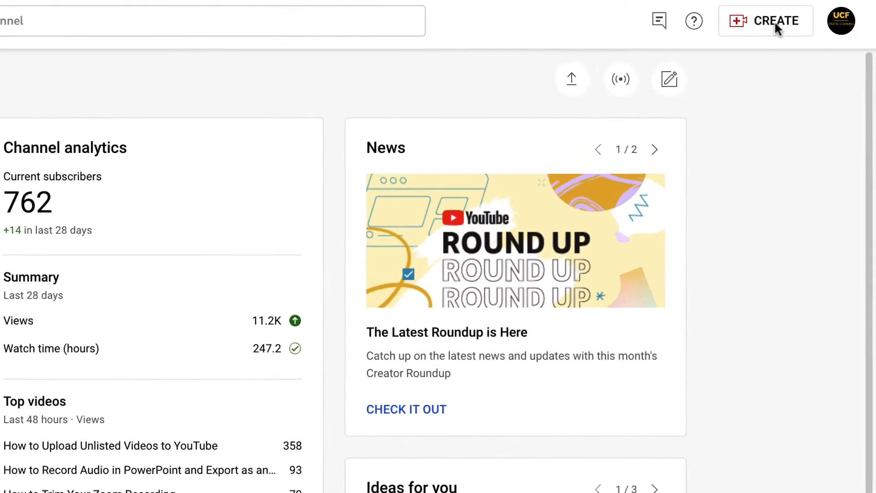
Upload the video DIY Captioning Options.mp4 and start adding subtitles from its video elements.
{"action": "left_click", "coordinate": [777, 27]}
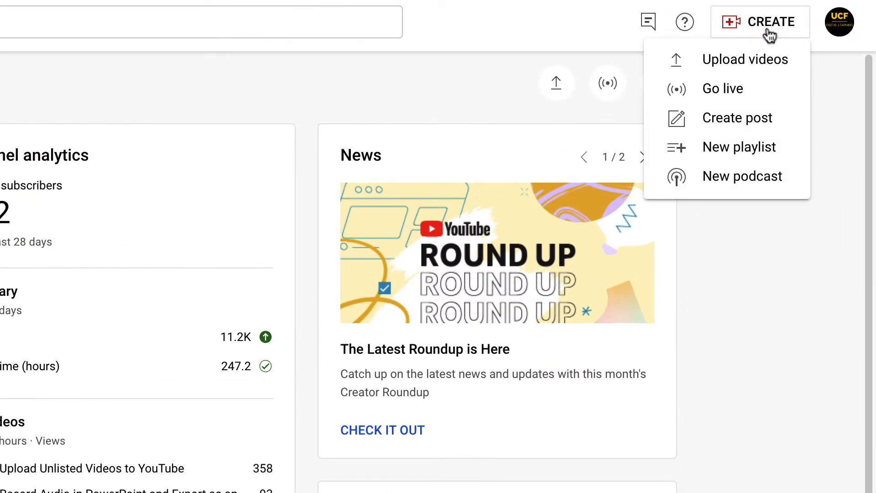
{"action": "left_click", "coordinate": [765, 57]}
{"action": "left_click_drag", "start_coordinate": [296, 263], "coordinate": [441, 235]}
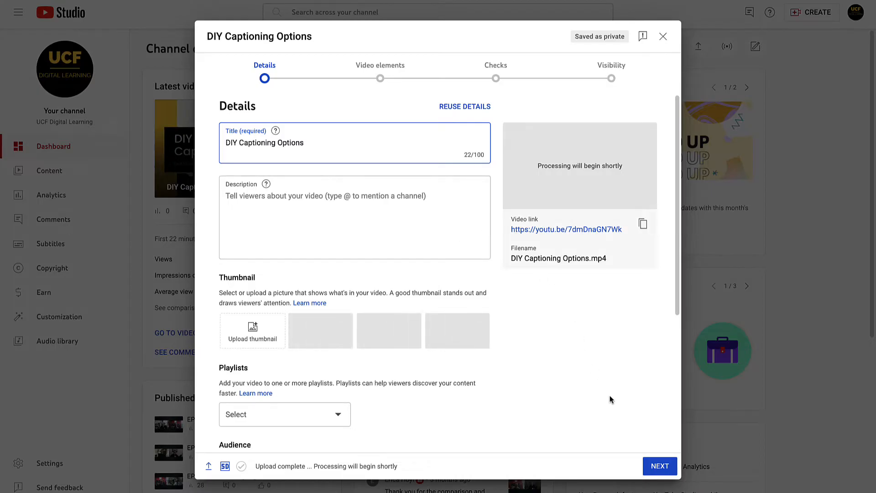
{"action": "left_click", "coordinate": [661, 464]}
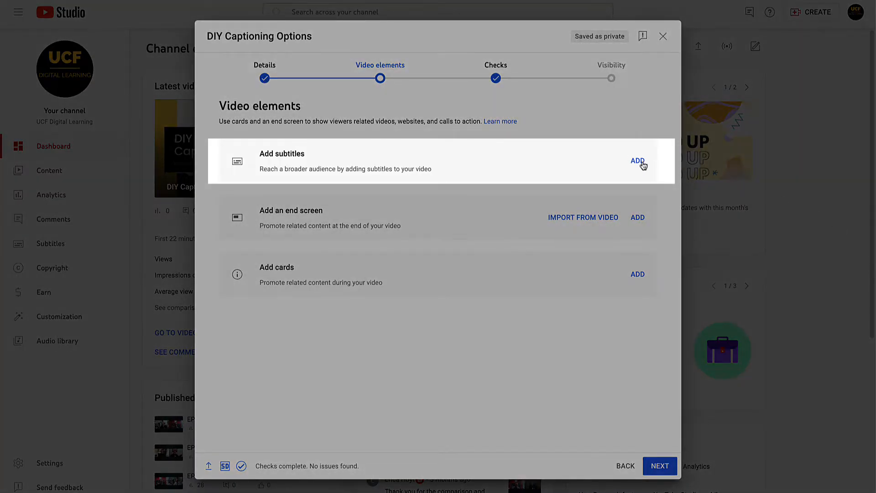
{"action": "left_click", "coordinate": [637, 162]}
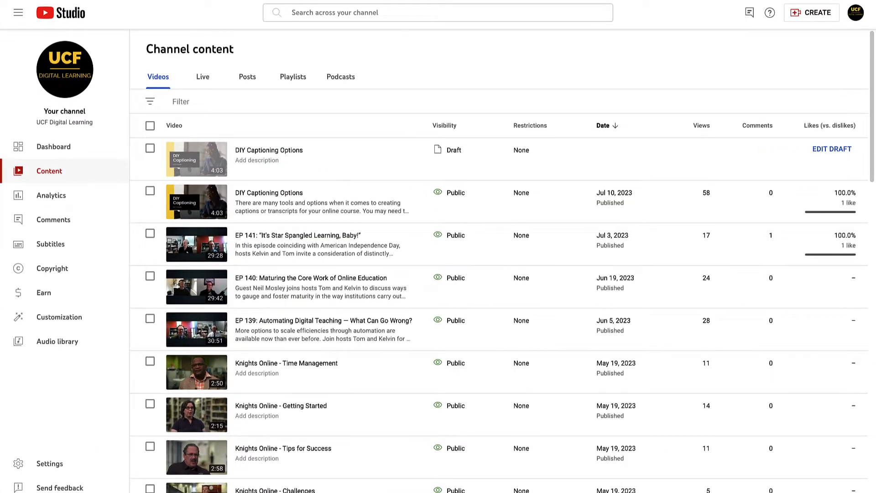
Open the Knights Online - Getting Started video from the channel's subtitles list.
{"action": "left_click", "coordinate": [25, 247]}
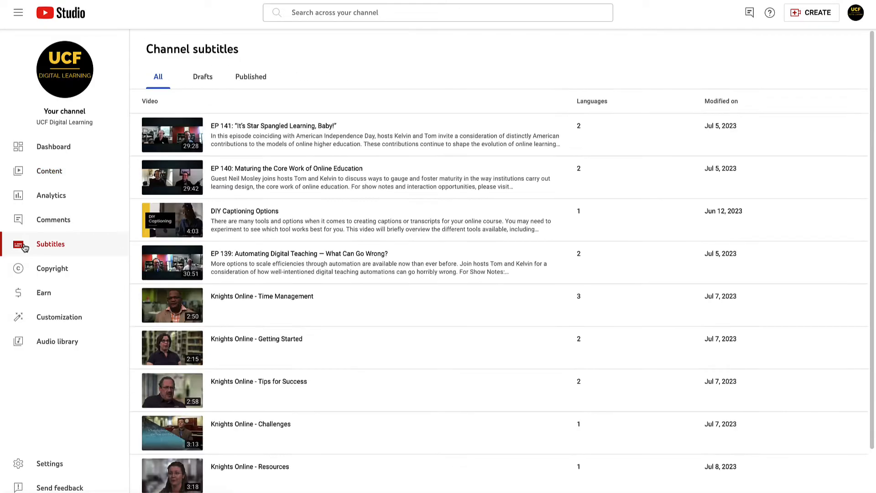
{"action": "left_click", "coordinate": [261, 340]}
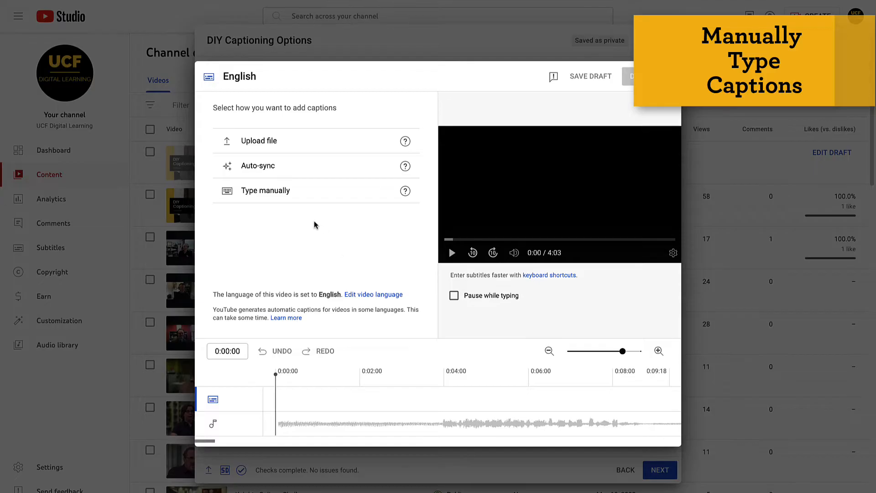
Choose to write the English captions manually, enable pausing while typing, and start video playback.
{"action": "left_click", "coordinate": [285, 192]}
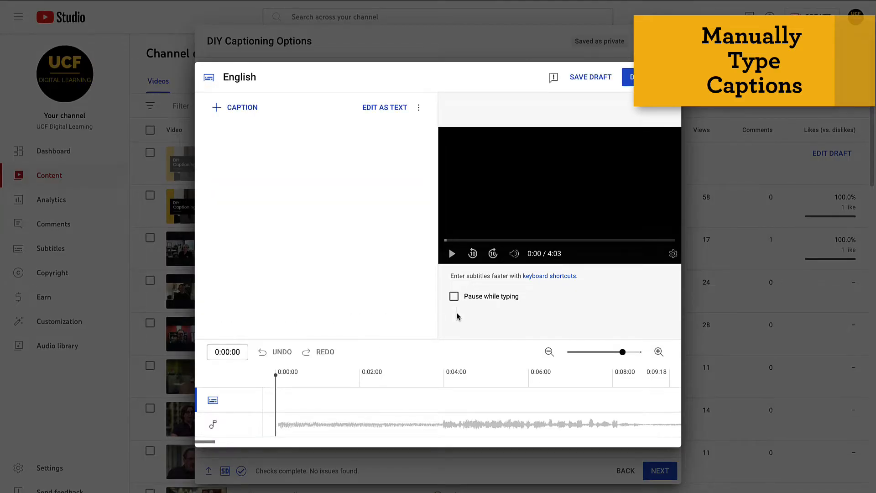
{"action": "left_click", "coordinate": [454, 296]}
{"action": "left_click", "coordinate": [452, 254]}
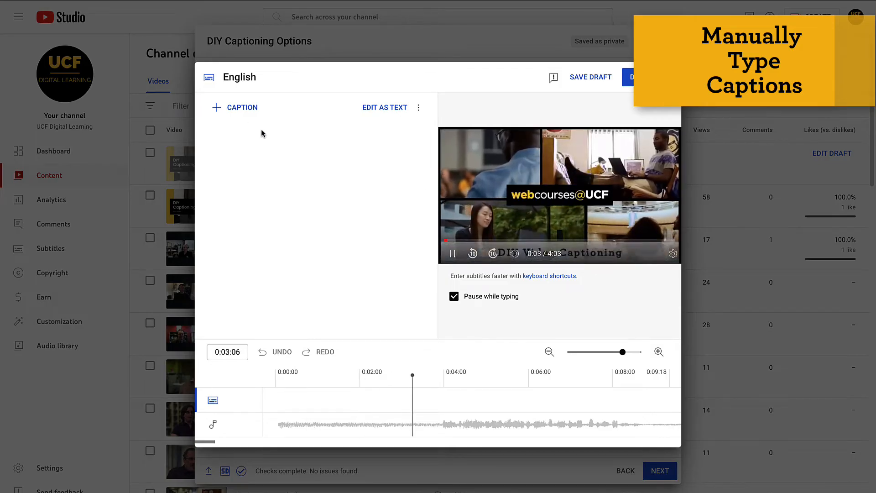
Add a caption at about 0:04:00 reading "In this video we will give you an overview".
{"action": "left_click", "coordinate": [238, 110]}
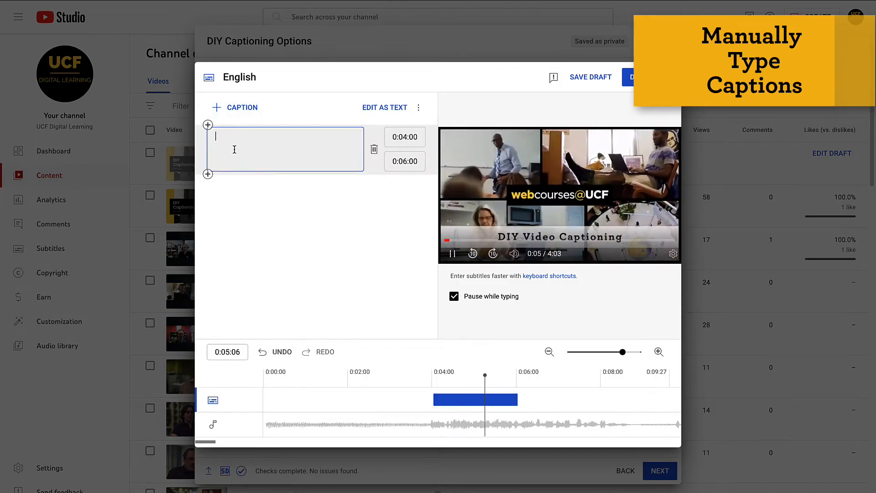
{"action": "type", "text": "In"}
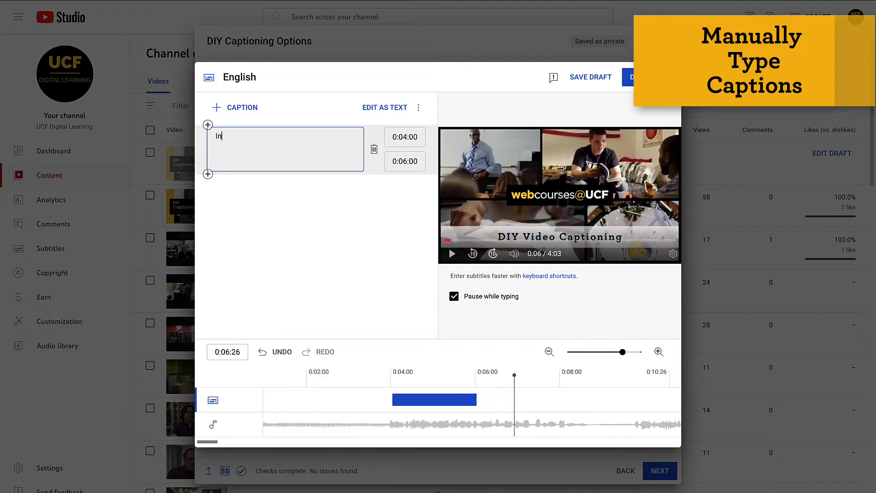
{"action": "type", "text": " this vide"}
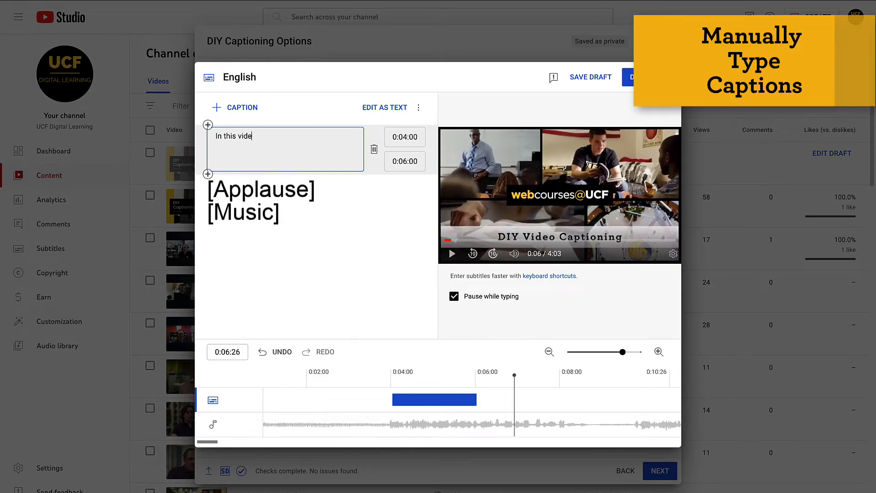
{"action": "type", "text": "o we wil"}
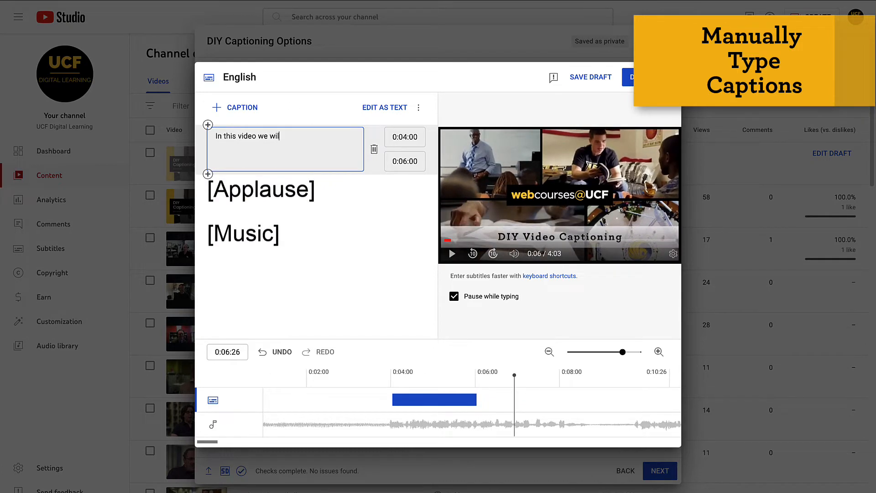
{"action": "type", "text": "l give you "}
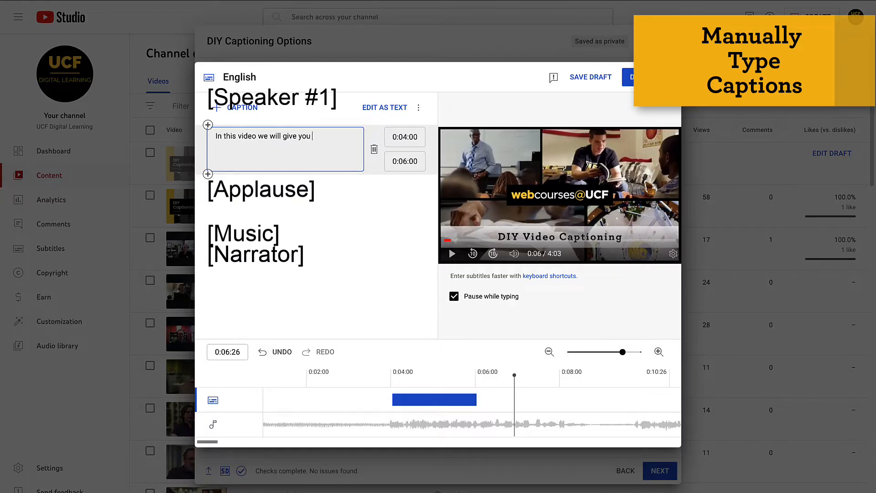
{"action": "type", "text": "an overvie"}
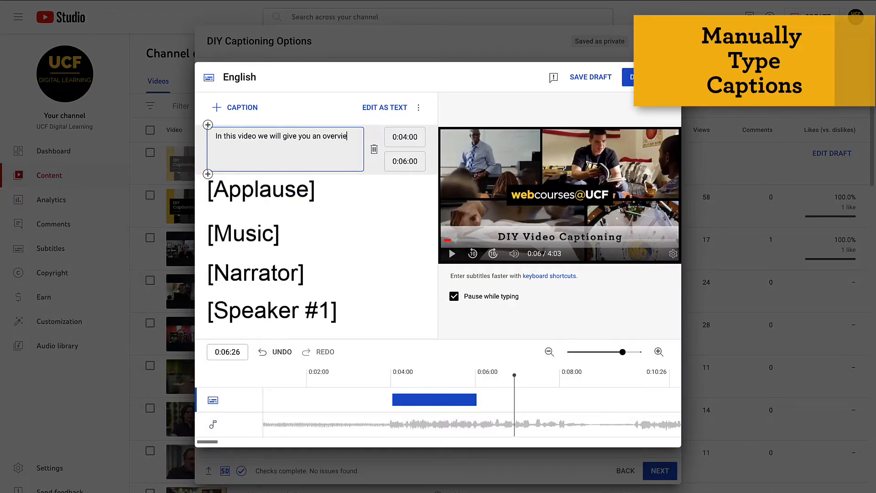
{"action": "type", "text": "w"}
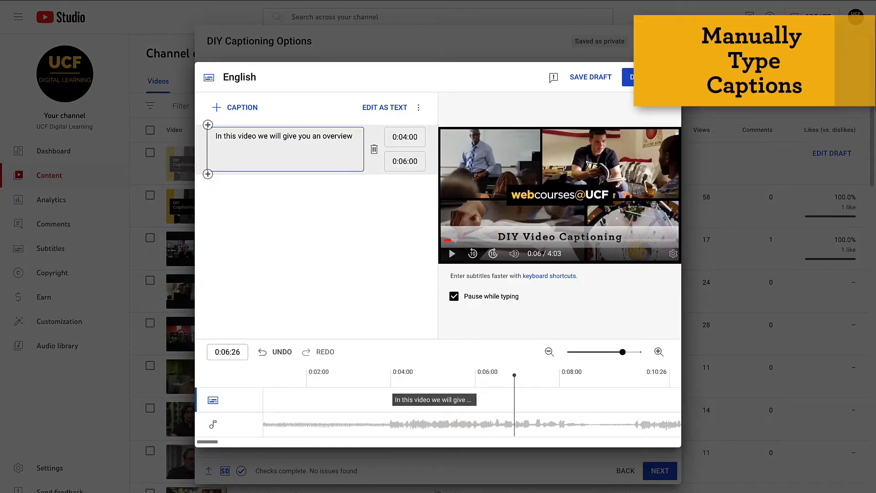
Insert a "[Music]" caption before the first one and stretch it from 0:00:00 to the start of the following caption.
{"action": "left_click", "coordinate": [207, 125]}
{"action": "type", "text": "[Music]"}
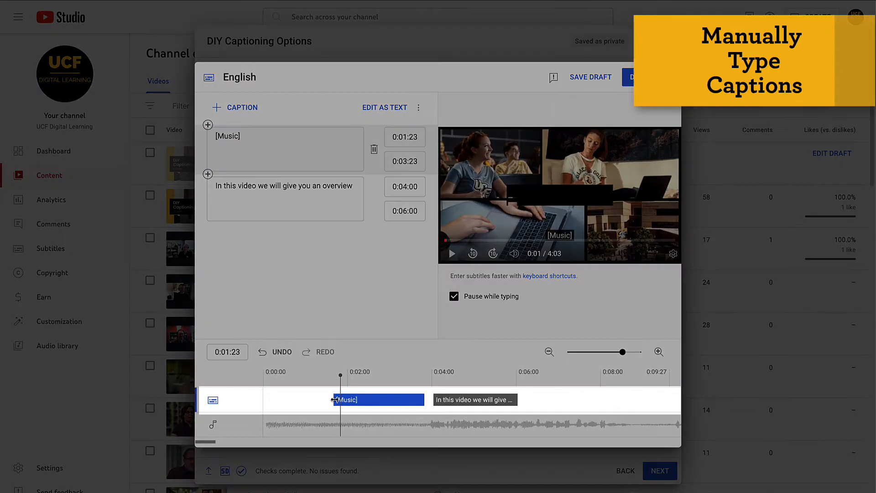
{"action": "left_click_drag", "start_coordinate": [335, 400], "coordinate": [256, 404]}
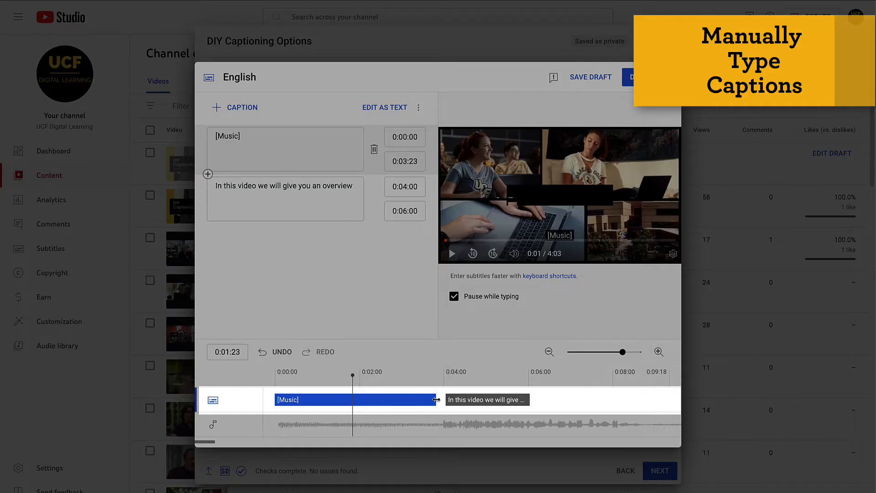
{"action": "left_click_drag", "start_coordinate": [437, 400], "coordinate": [445, 400]}
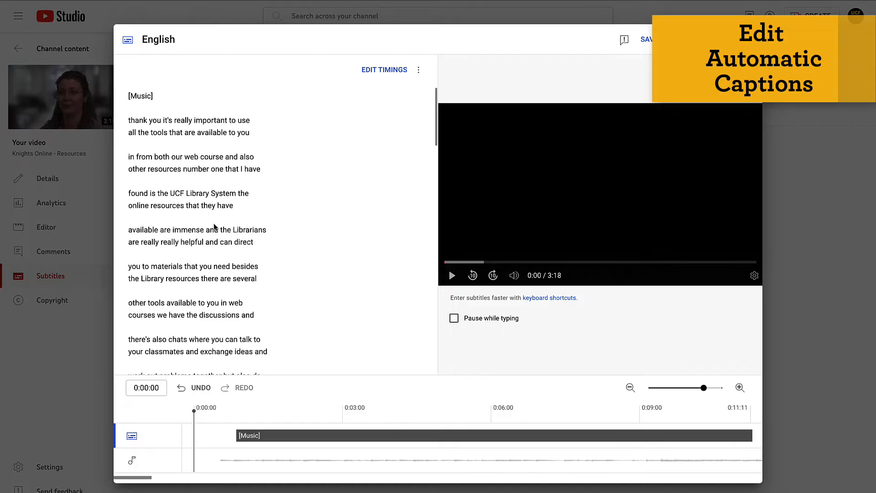
Read through the automatic captions for Knights Online - Resources, checking both the transcript text and the caption timings.
{"action": "scroll", "coordinate": [217, 237], "scroll_direction": "down", "scroll_amount": 1}
{"action": "scroll", "coordinate": [219, 240], "scroll_direction": "down", "scroll_amount": 2}
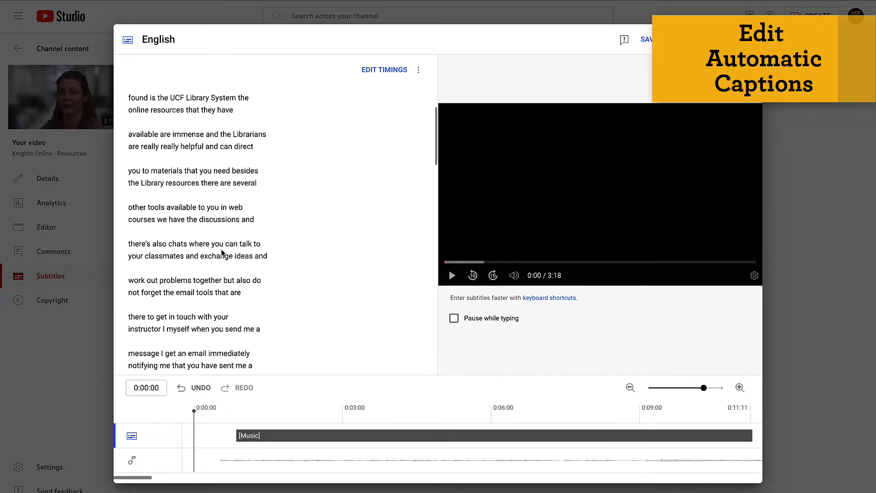
{"action": "scroll", "coordinate": [222, 253], "scroll_direction": "down", "scroll_amount": 3}
{"action": "scroll", "coordinate": [222, 252], "scroll_direction": "down", "scroll_amount": 2}
{"action": "scroll", "coordinate": [226, 263], "scroll_direction": "up", "scroll_amount": 7}
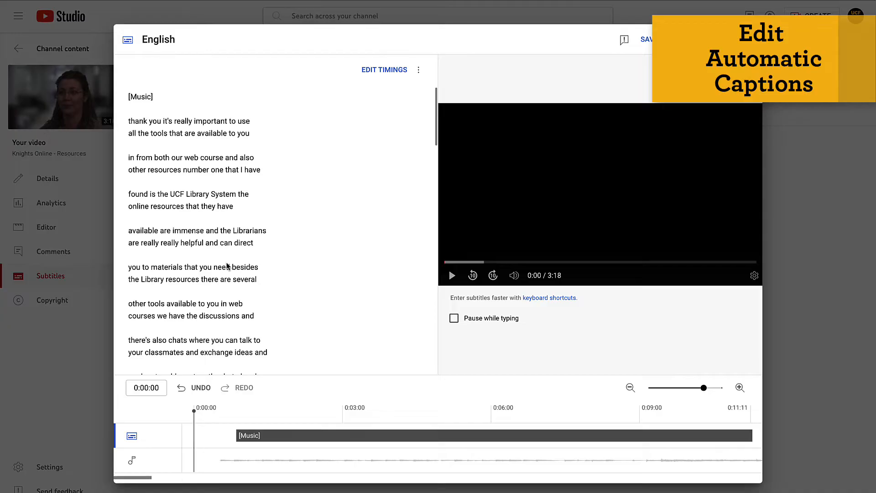
{"action": "left_click", "coordinate": [375, 72]}
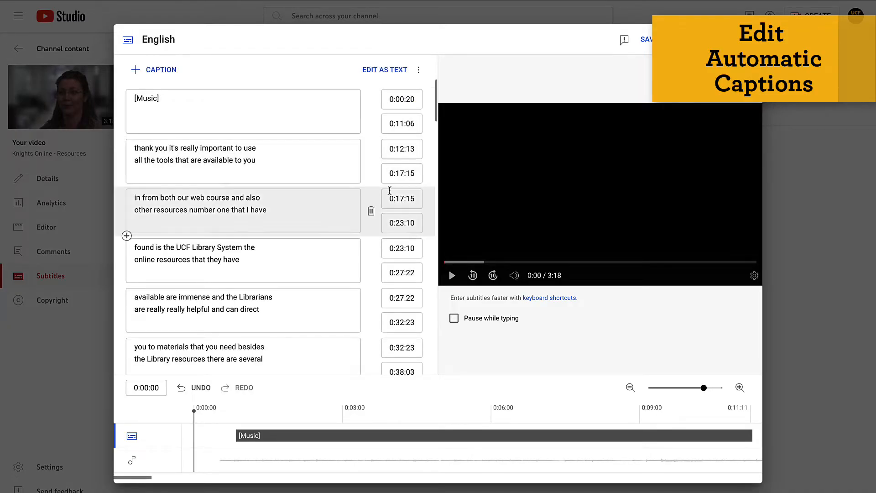
{"action": "scroll", "coordinate": [402, 290], "scroll_direction": "down", "scroll_amount": 3}
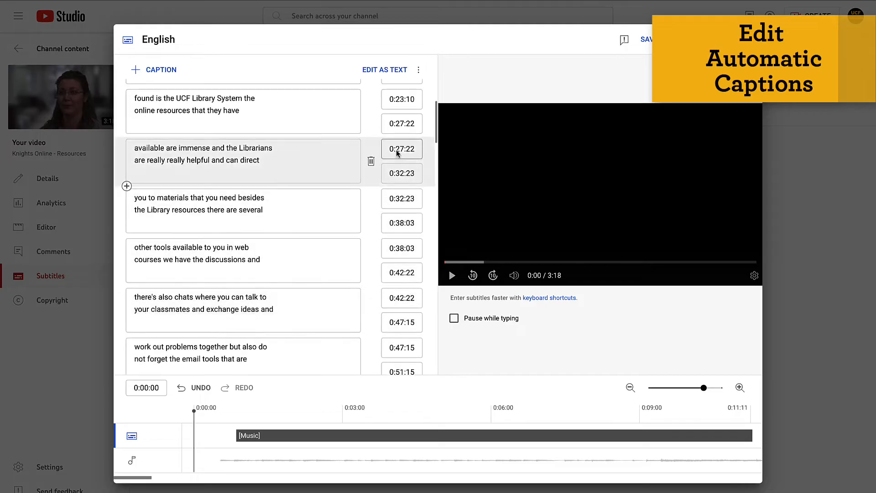
{"action": "left_click", "coordinate": [385, 74]}
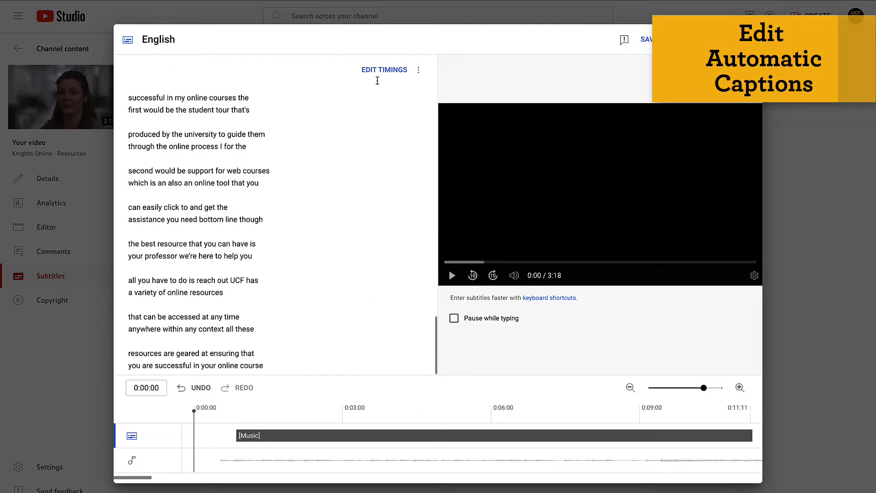
{"action": "scroll", "coordinate": [321, 244], "scroll_direction": "up", "scroll_amount": 12}
{"action": "scroll", "coordinate": [321, 245], "scroll_direction": "up", "scroll_amount": 6}
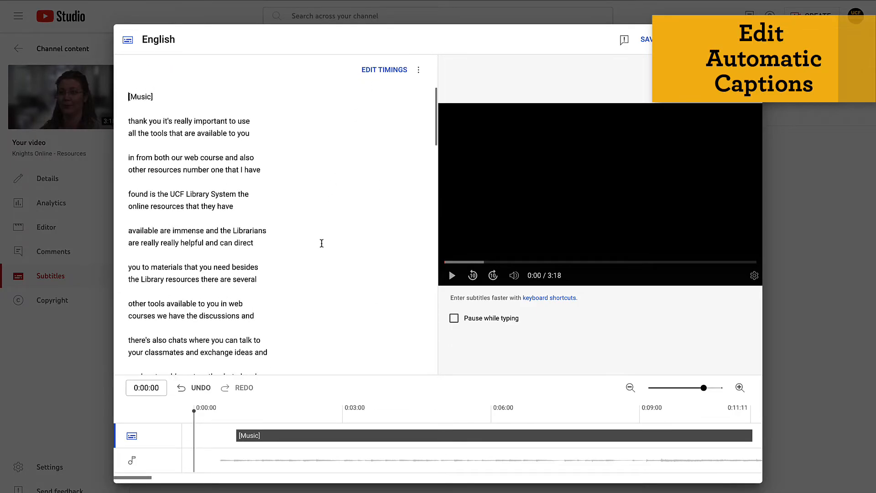
Copy the entire automatic caption text and paste it into the Word document "script examples".
{"action": "left_click_drag", "start_coordinate": [164, 120], "coordinate": [129, 121]}
{"action": "key", "text": "super+a"}
{"action": "right_click", "coordinate": [196, 169]}
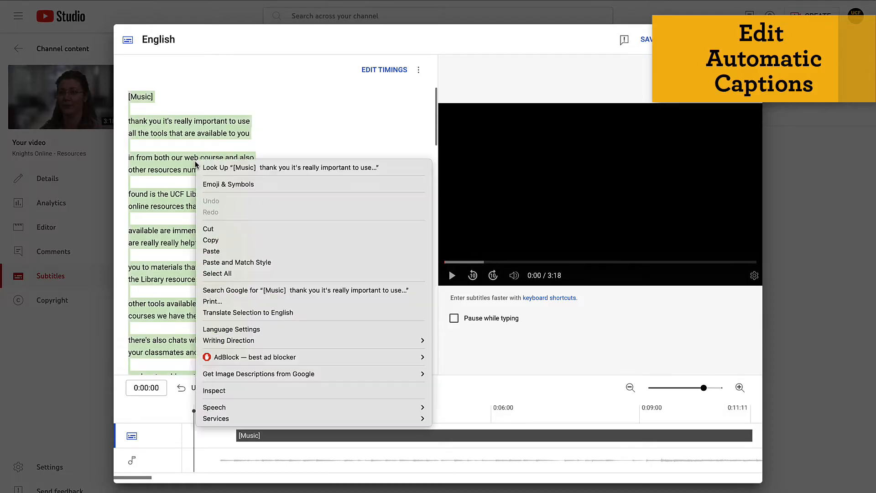
{"action": "left_click", "coordinate": [223, 241]}
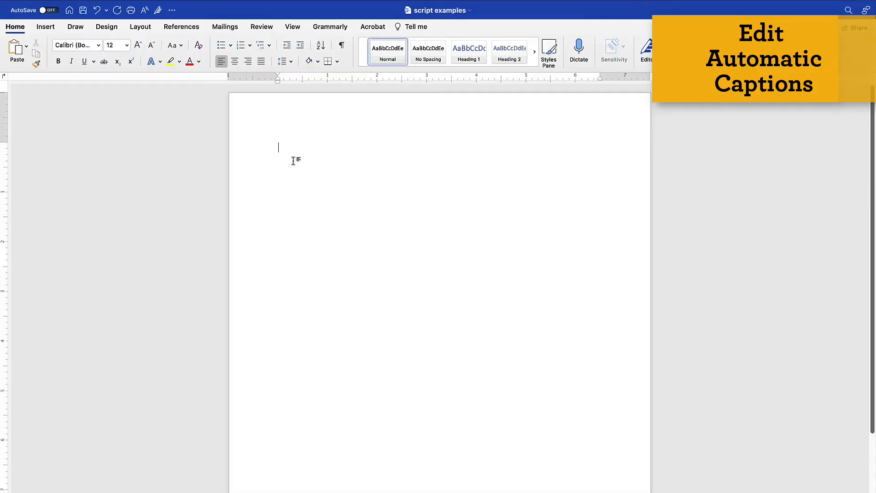
{"action": "right_click", "coordinate": [292, 158]}
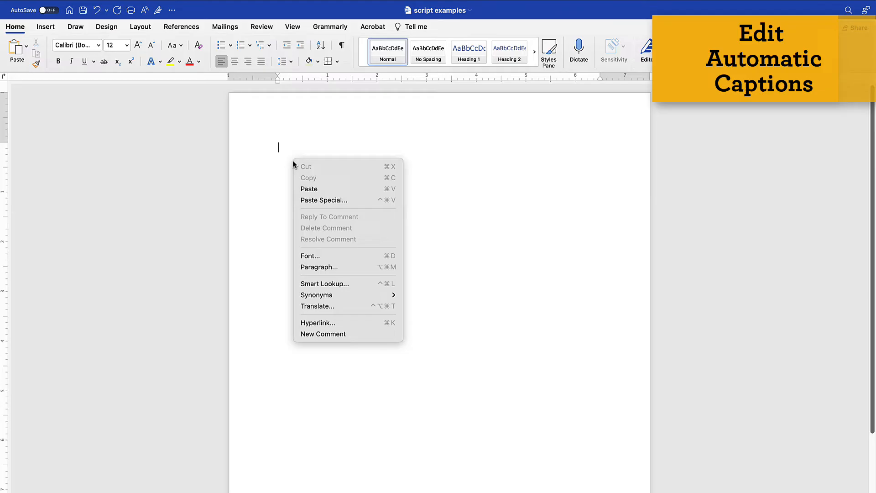
{"action": "left_click", "coordinate": [310, 189]}
Copy the corrected script beginning "[Upbeat Music]" from Word and paste it into YouTube Studio's English caption text for Knights Online - Resources.
{"action": "scroll", "coordinate": [329, 223], "scroll_direction": "up", "scroll_amount": 15}
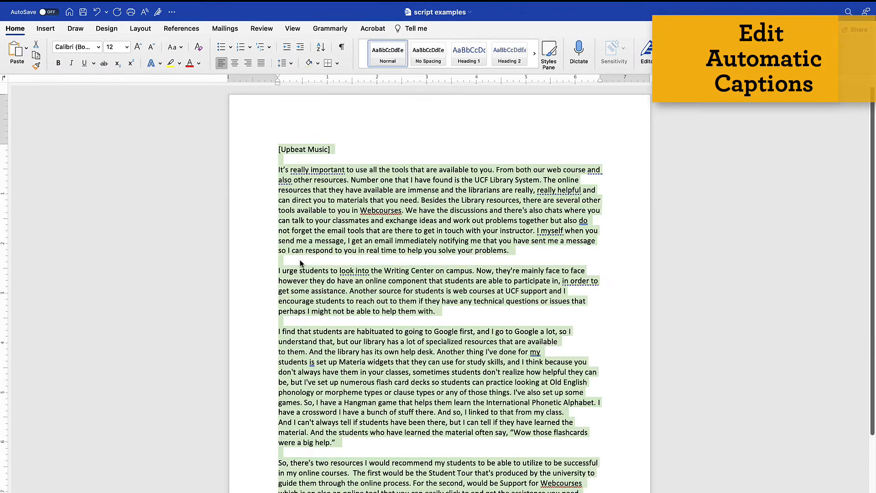
{"action": "right_click", "coordinate": [328, 224]}
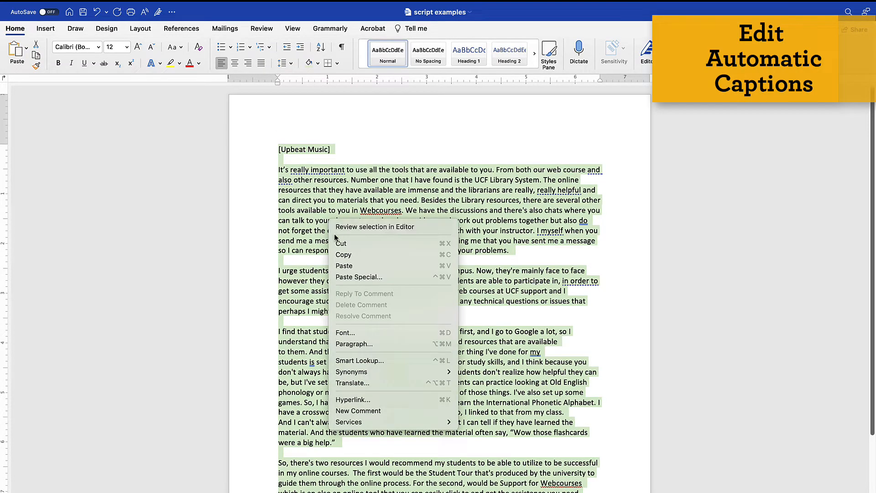
{"action": "left_click", "coordinate": [344, 255]}
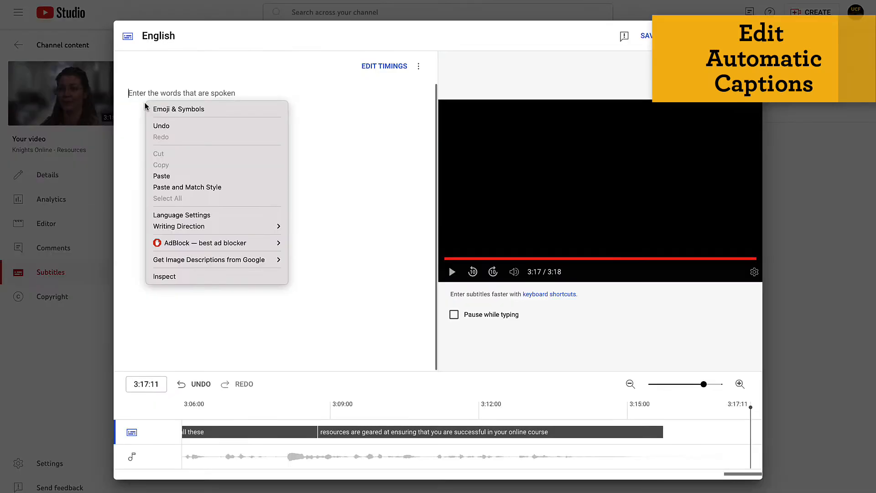
{"action": "left_click", "coordinate": [174, 180]}
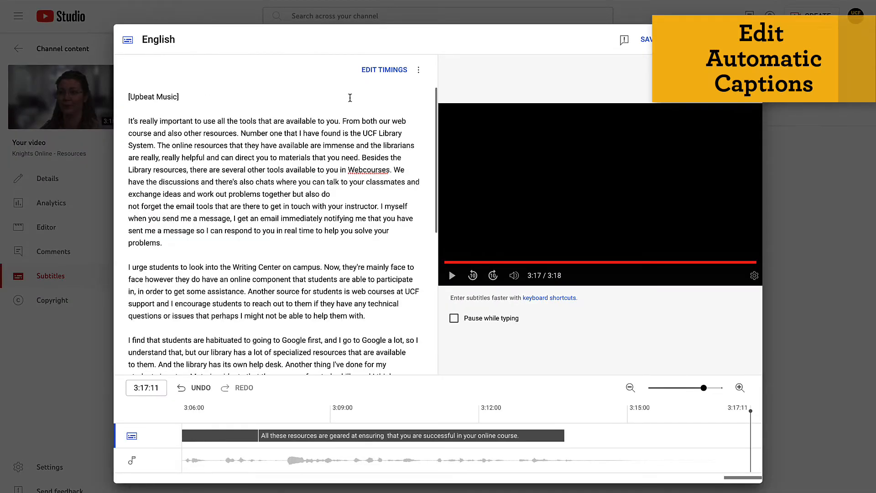
Sync the pasted script to timings, set the "course and also other resources" caption to end at 0:26:02, and publish.
{"action": "left_click", "coordinate": [377, 67]}
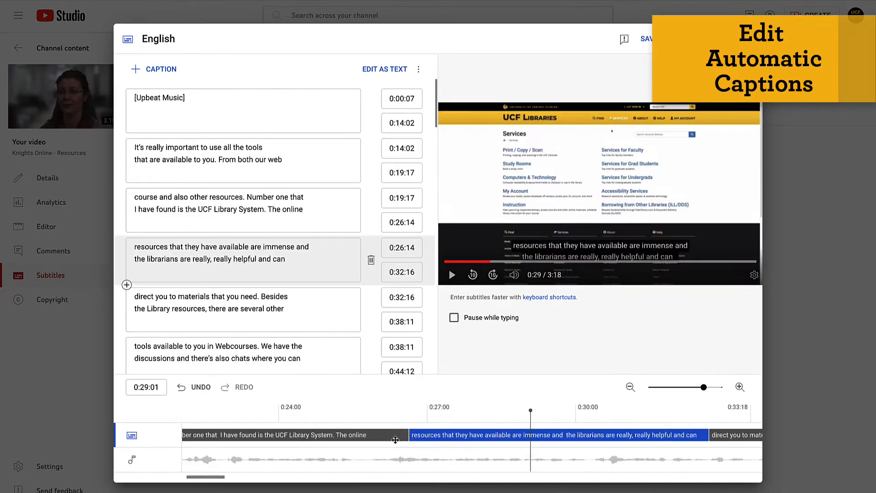
{"action": "left_click", "coordinate": [392, 436]}
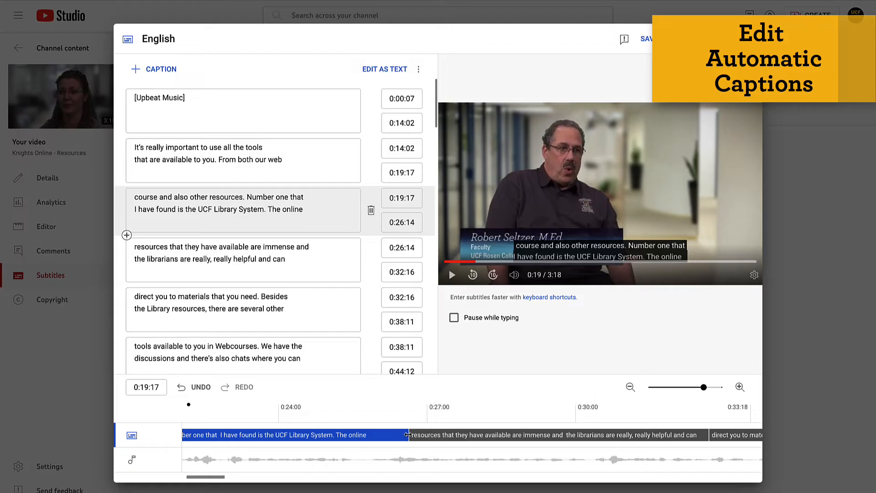
{"action": "left_click_drag", "start_coordinate": [409, 434], "coordinate": [384, 435]}
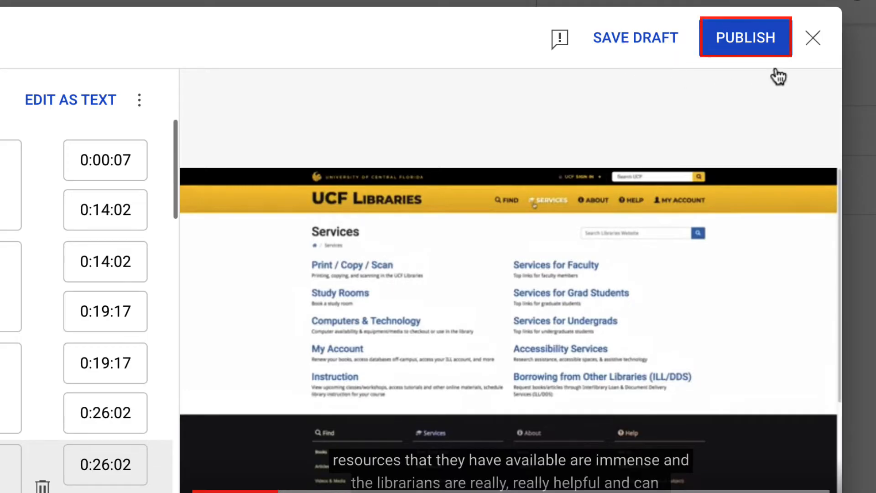
{"action": "left_click", "coordinate": [750, 40]}
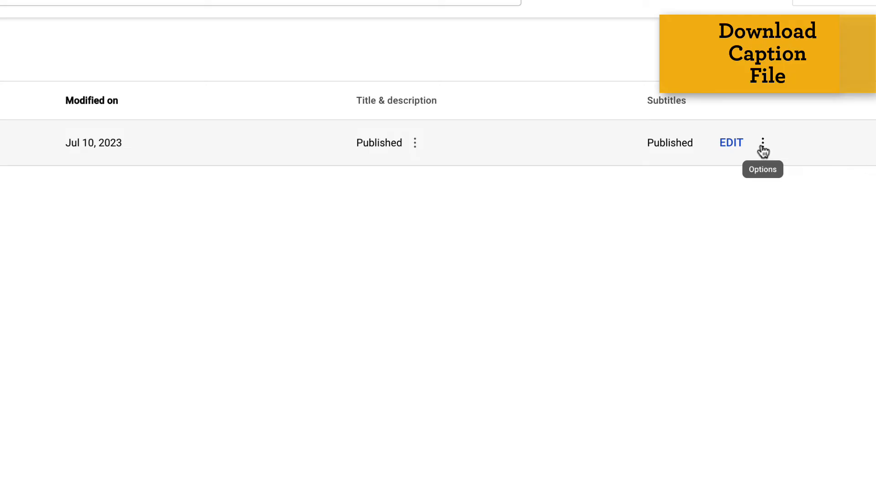
Download the published subtitles as a .vtt file.
{"action": "left_click", "coordinate": [762, 150]}
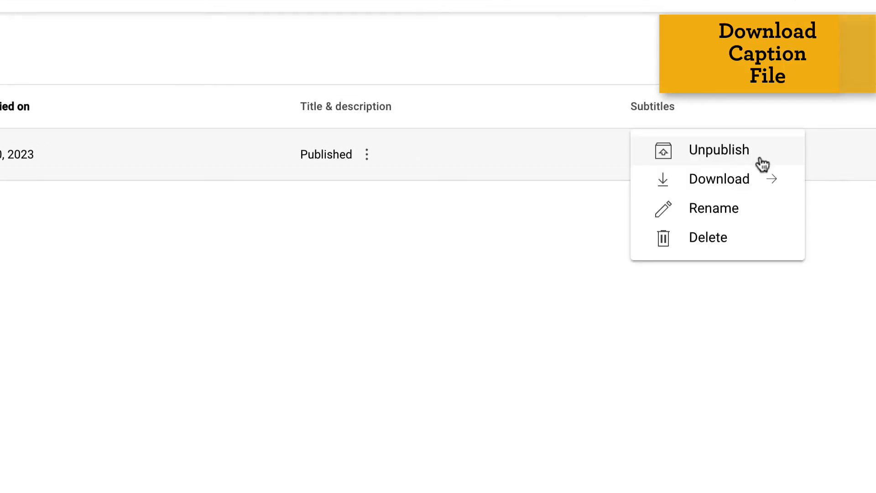
{"action": "left_click", "coordinate": [733, 183]}
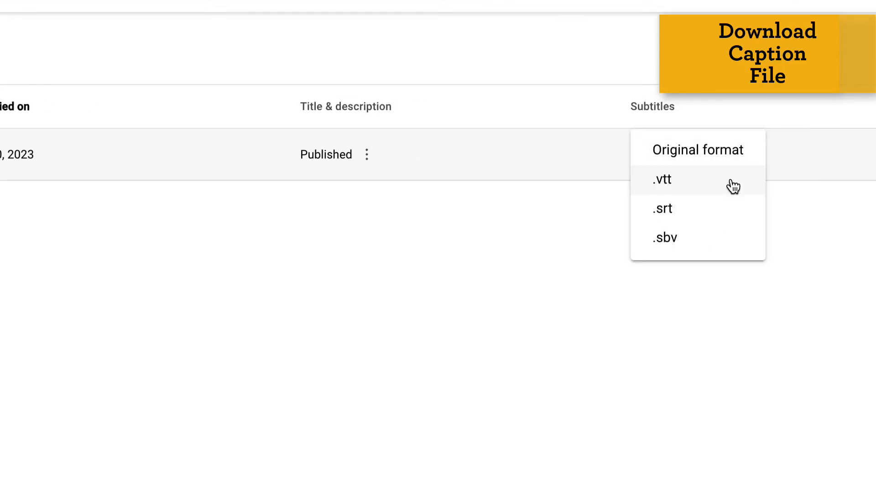
{"action": "left_click", "coordinate": [703, 185]}
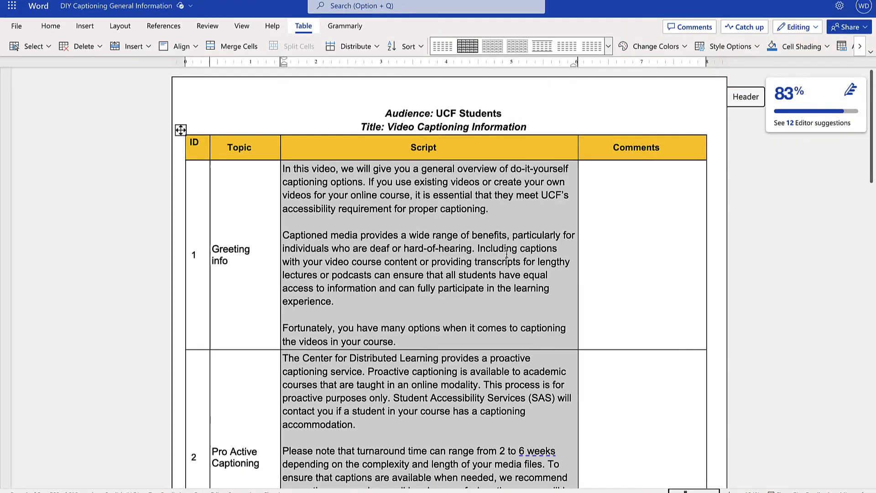
Copy the Script column from Word's "DIY Captioning General Information" into the video's English captions in YouTube Studio and sync the caption timings.
{"action": "right_click", "coordinate": [381, 247]}
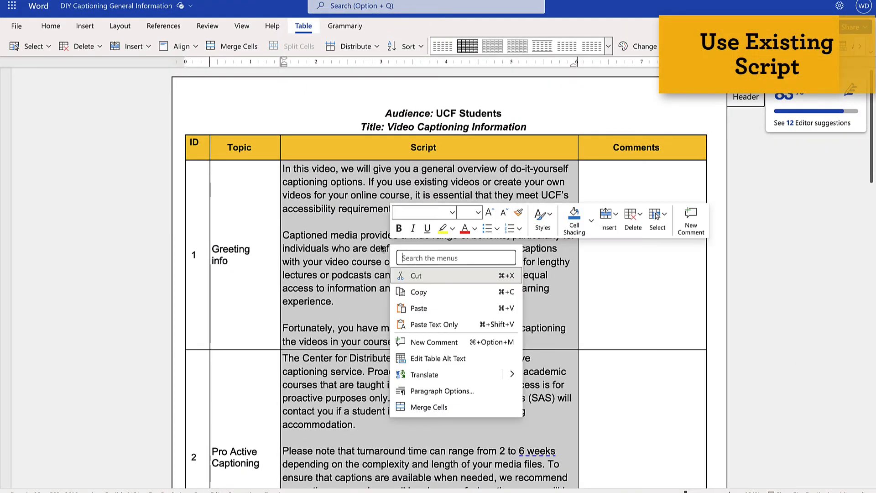
{"action": "left_click", "coordinate": [417, 293]}
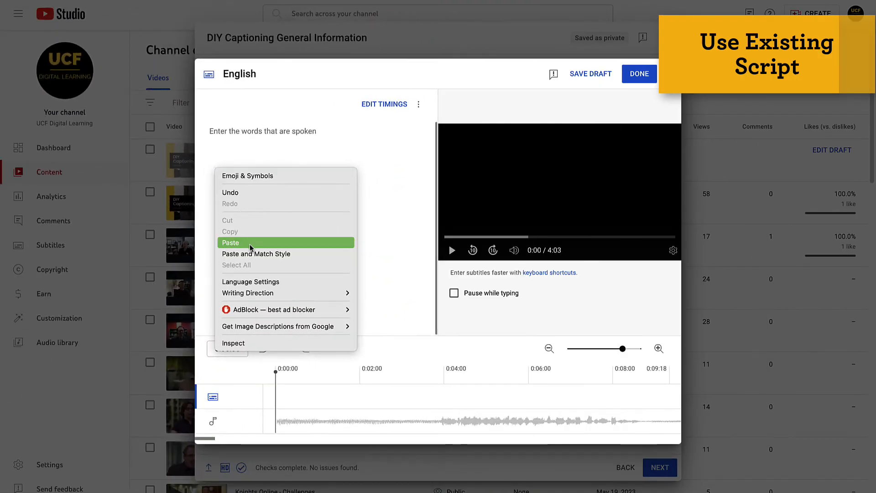
{"action": "left_click", "coordinate": [227, 242]}
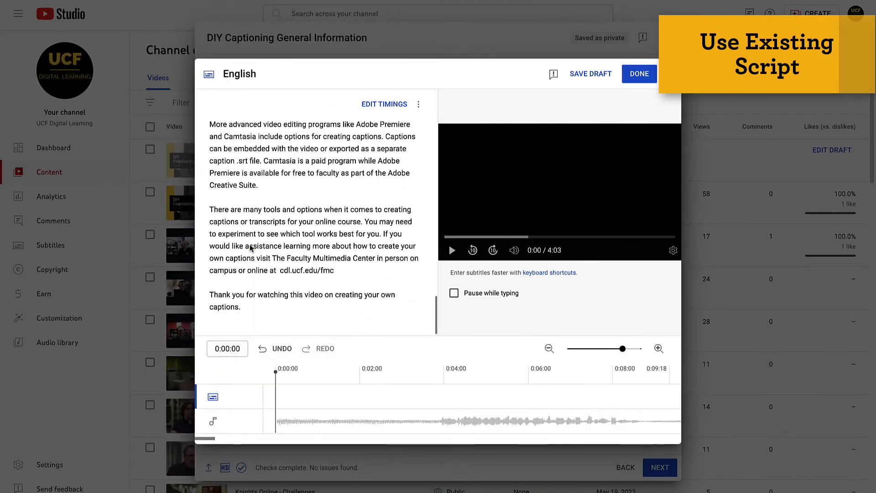
{"action": "left_click", "coordinate": [384, 105]}
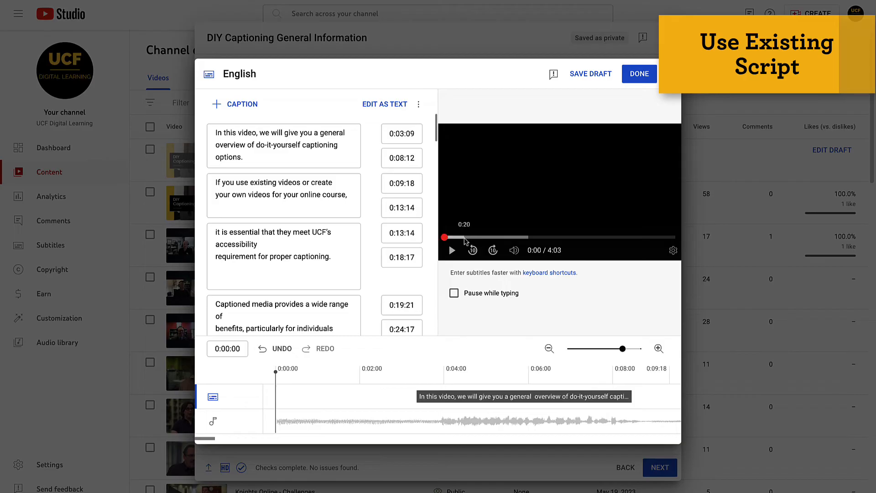
{"action": "left_click_drag", "start_coordinate": [455, 241], "coordinate": [476, 242]}
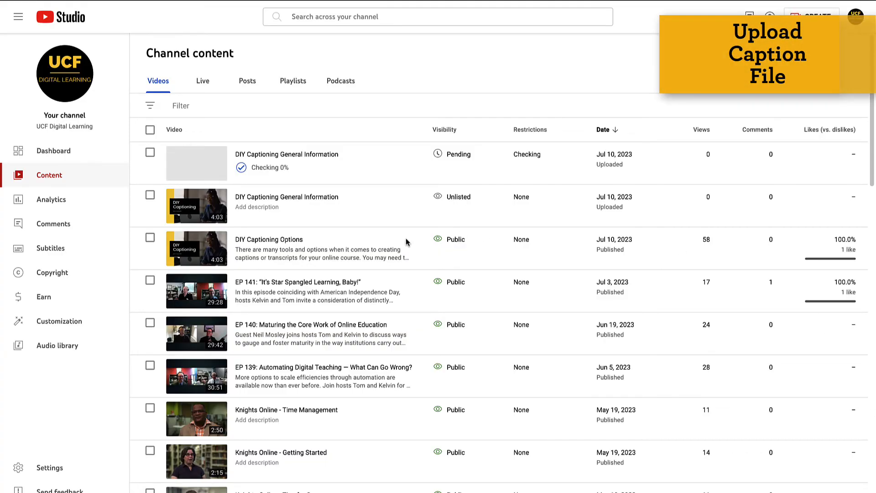
Add English (United States) as a subtitle language for the unlisted DIY Captioning General Information video and start adding its captions.
{"action": "left_click", "coordinate": [321, 197]}
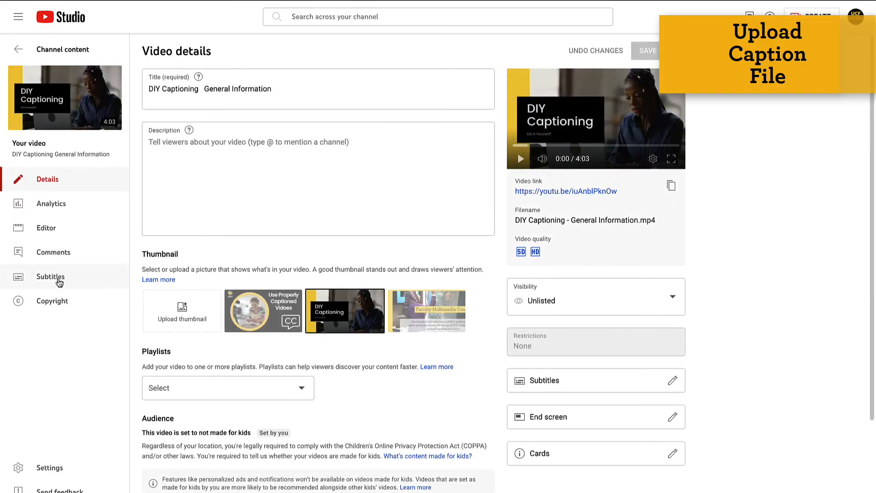
{"action": "left_click", "coordinate": [55, 282]}
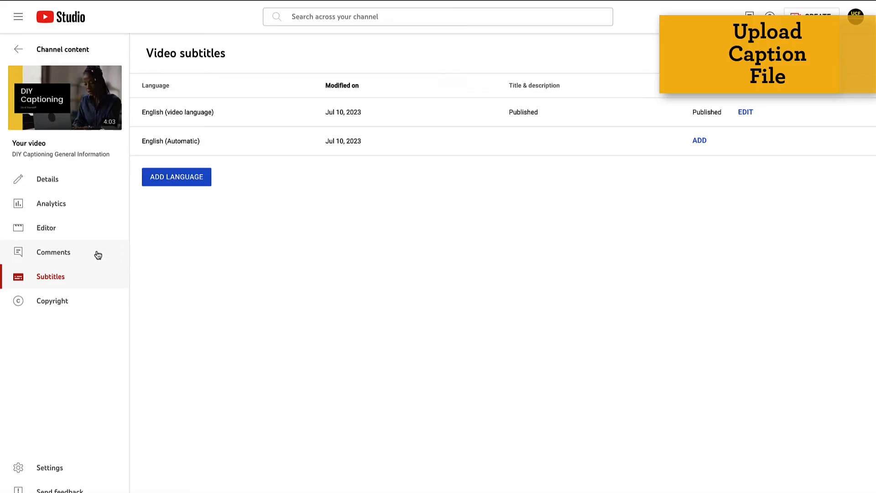
{"action": "left_click", "coordinate": [173, 182]}
{"action": "left_click", "coordinate": [282, 383]}
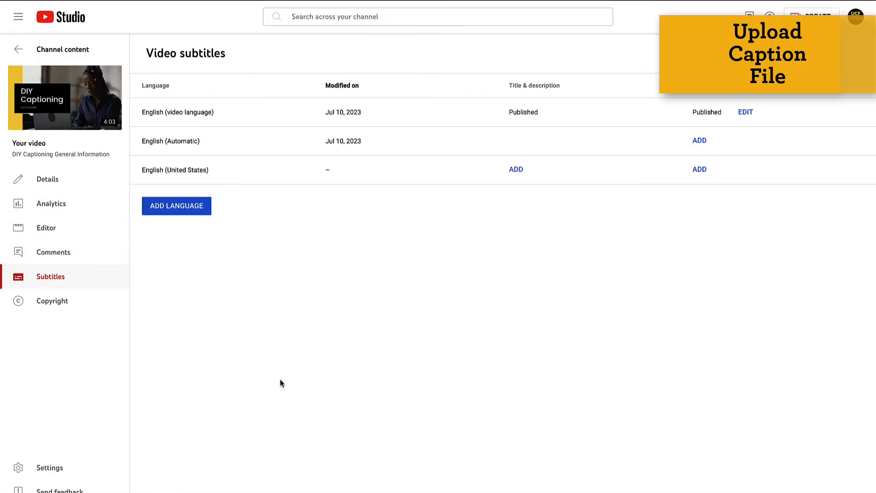
{"action": "left_click", "coordinate": [699, 169]}
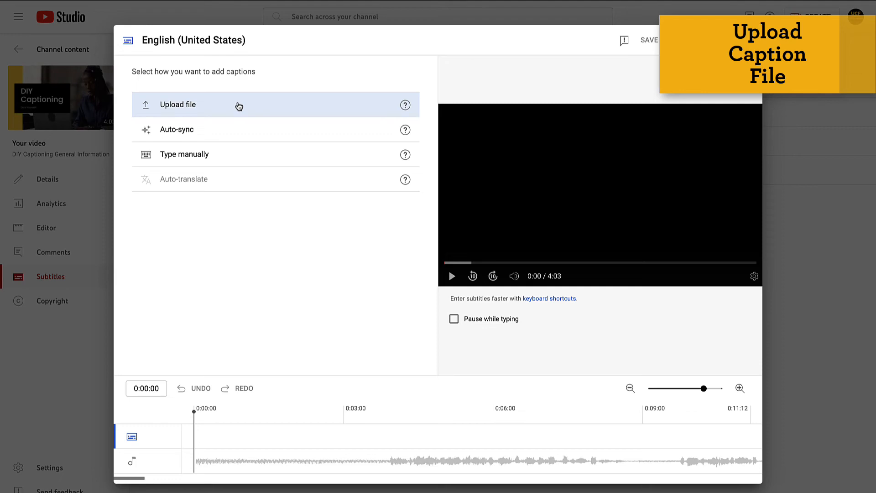
Upload "DIY Caption File.vtt" from the Captions DIY folder as a subtitle file with timing and review the imported captions.
{"action": "left_click", "coordinate": [238, 106]}
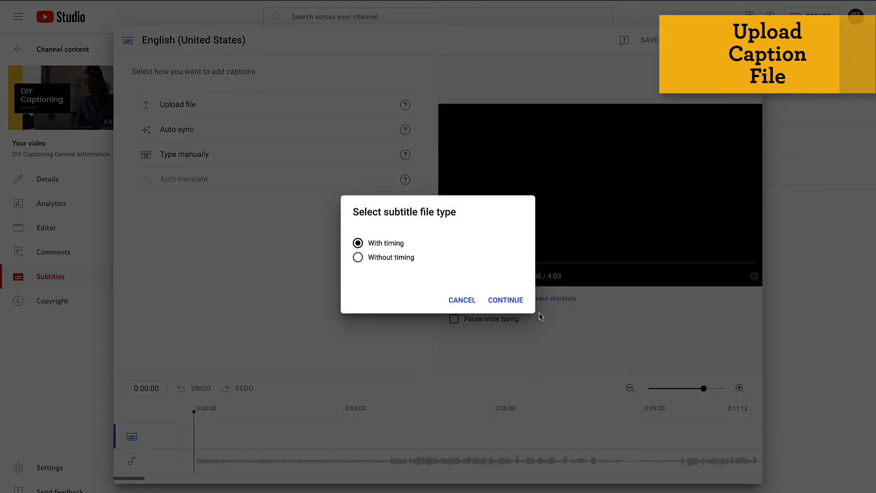
{"action": "left_click", "coordinate": [514, 302]}
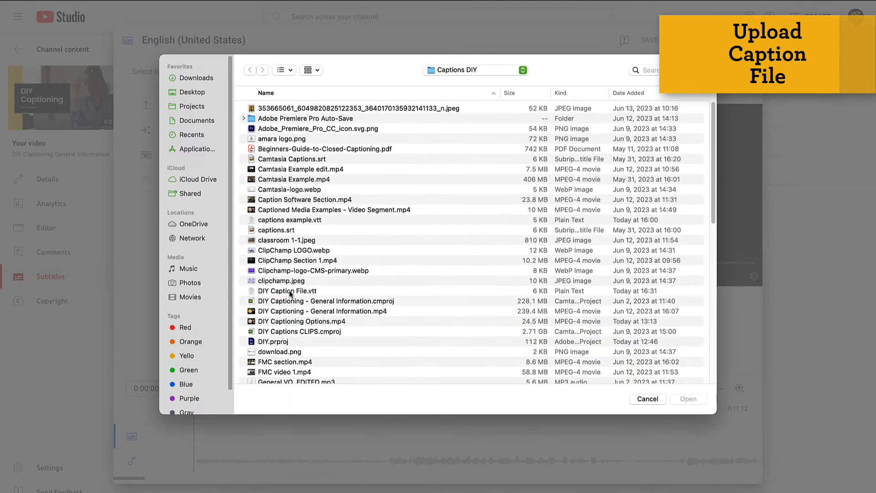
{"action": "left_click", "coordinate": [289, 294]}
{"action": "left_click", "coordinate": [684, 399]}
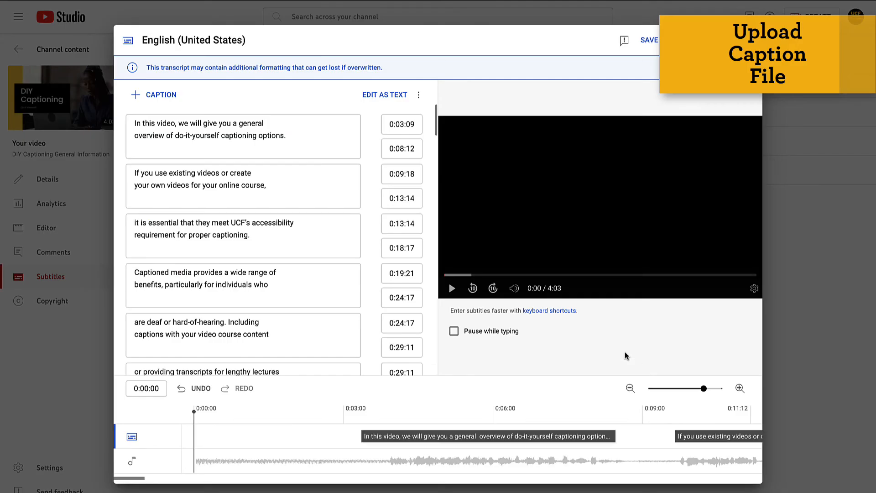
{"action": "scroll", "coordinate": [297, 254], "scroll_direction": "down", "scroll_amount": 10}
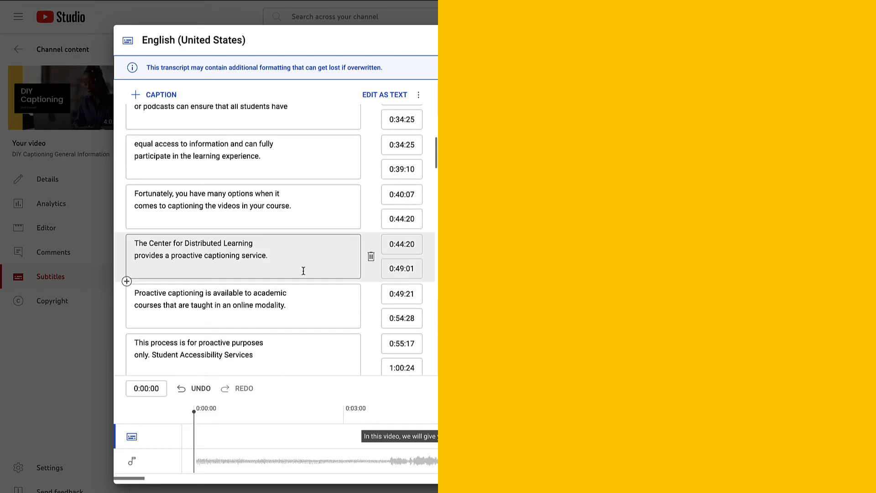